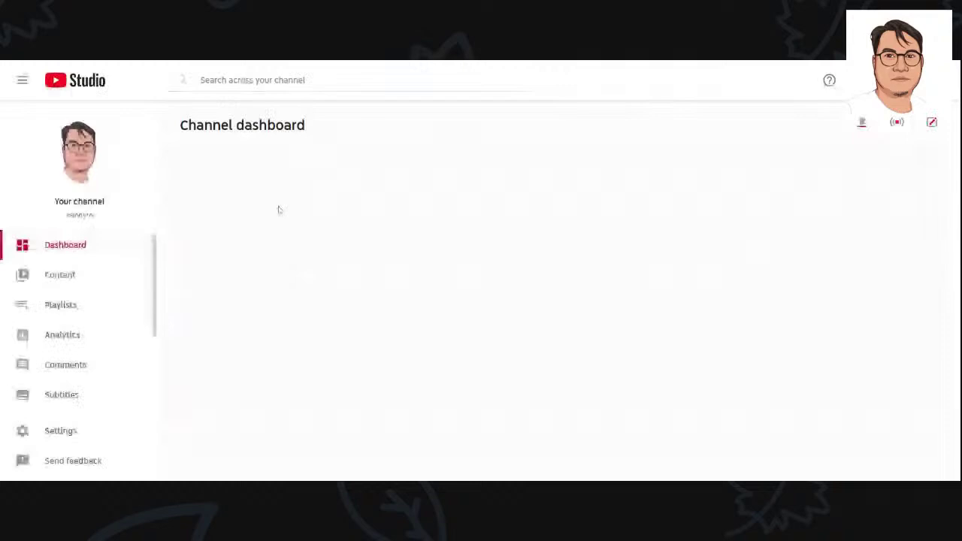
- Open the details page of the video "How to get Discovered on Youtube" from the channel's uploaded content
click(82, 275)
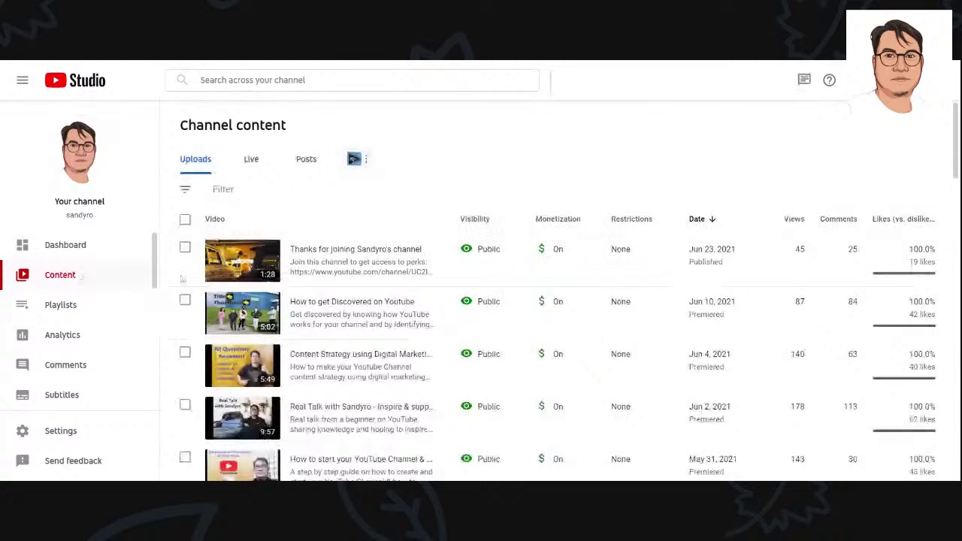
mouse_move(251, 323)
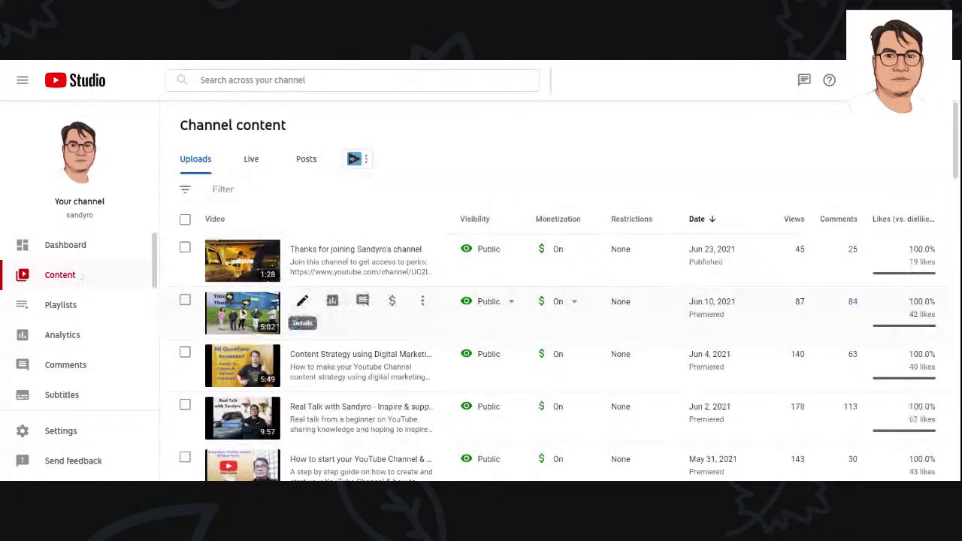
click(302, 300)
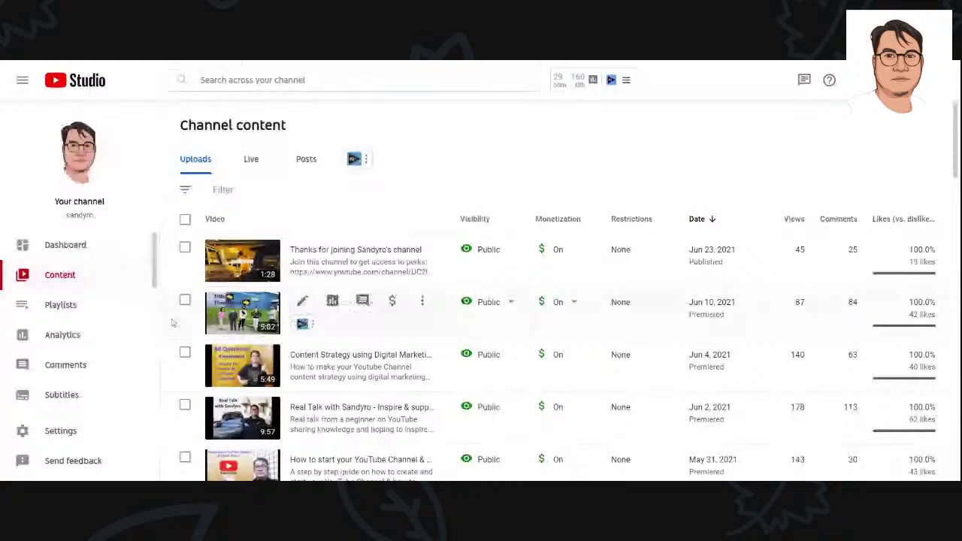
click(302, 323)
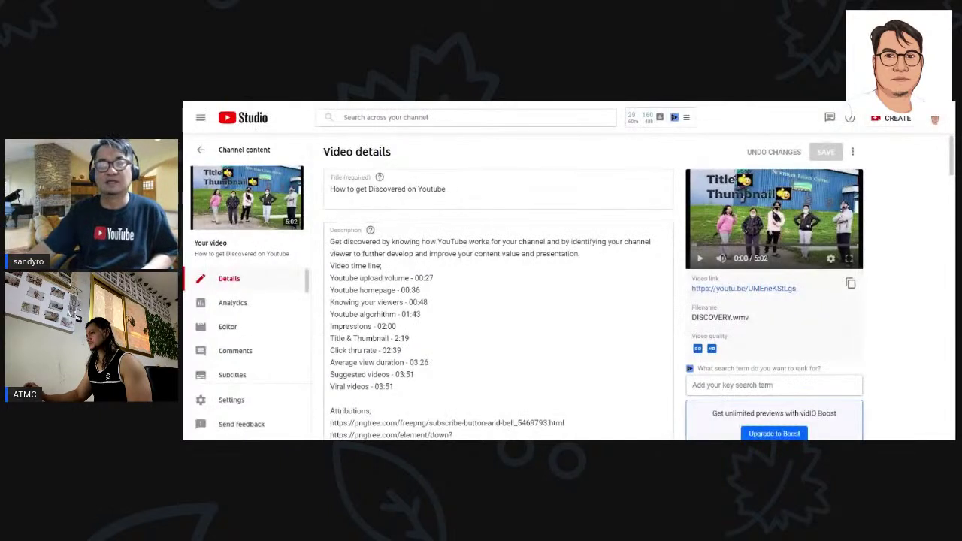
- Review the video's description, including its timeline, attributions, referrals and channel membership link
scroll(496, 301, down, 1)
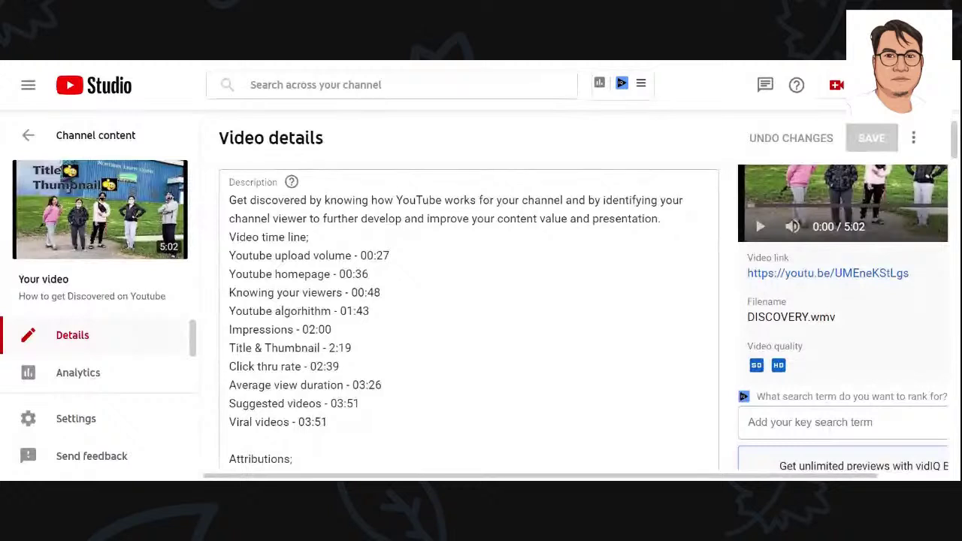
scroll(481, 316, down, 1)
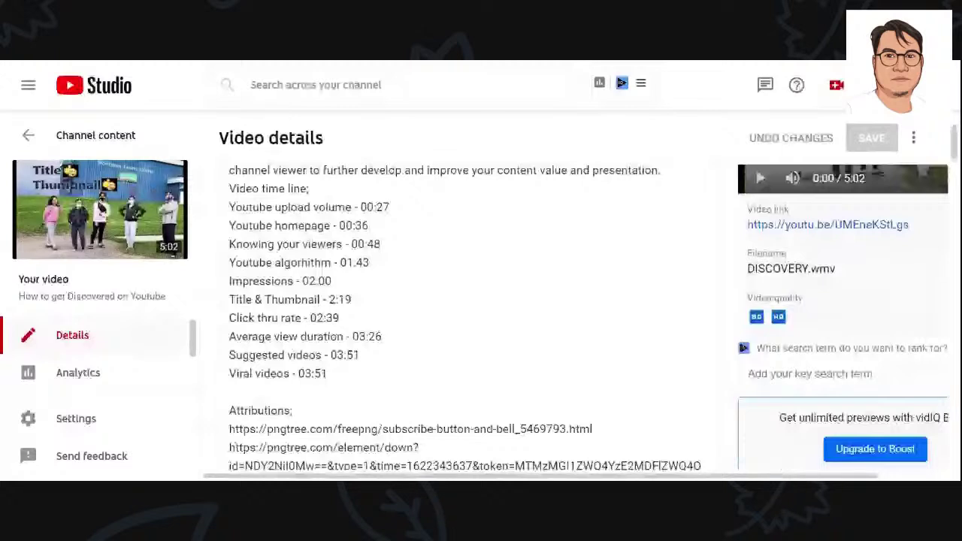
scroll(744, 152, down, 1)
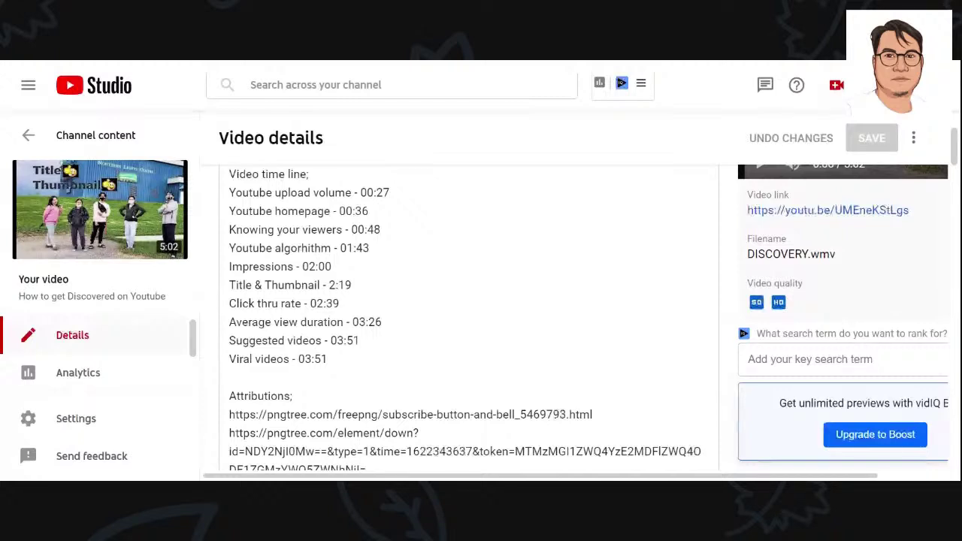
scroll(466, 315, down, 2)
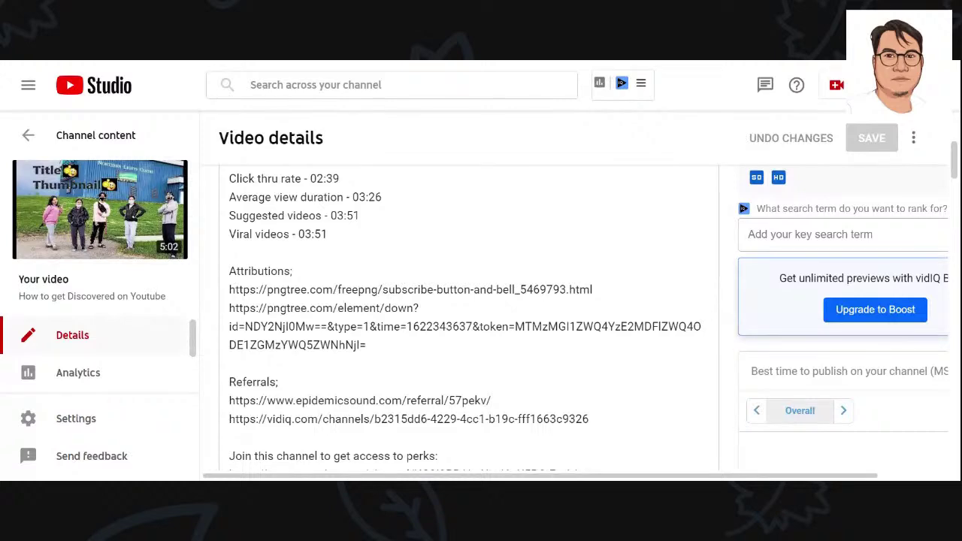
scroll(466, 316, down, 3)
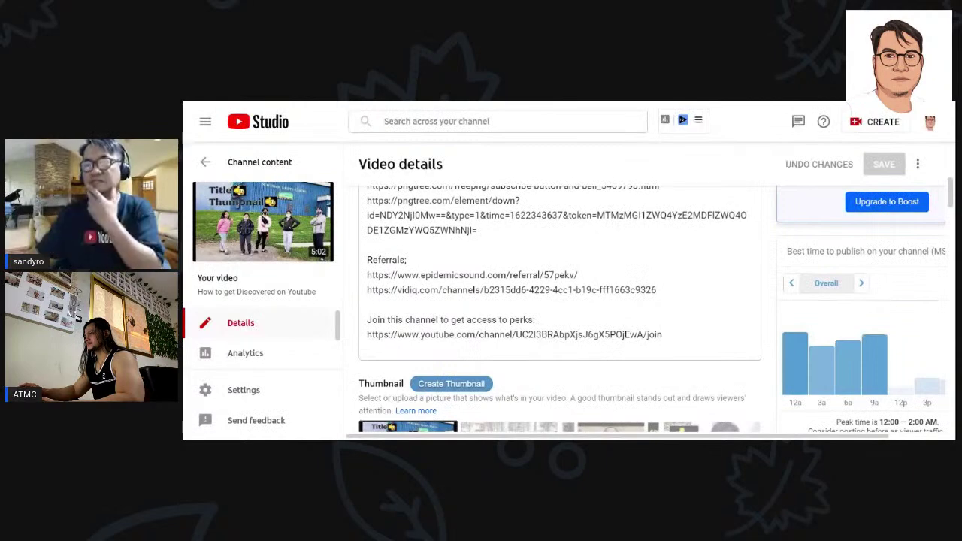
- Review the video's thumbnail options and the list of playlists it can be assigned to, keeping the current selection
scroll(565, 321, down, 2)
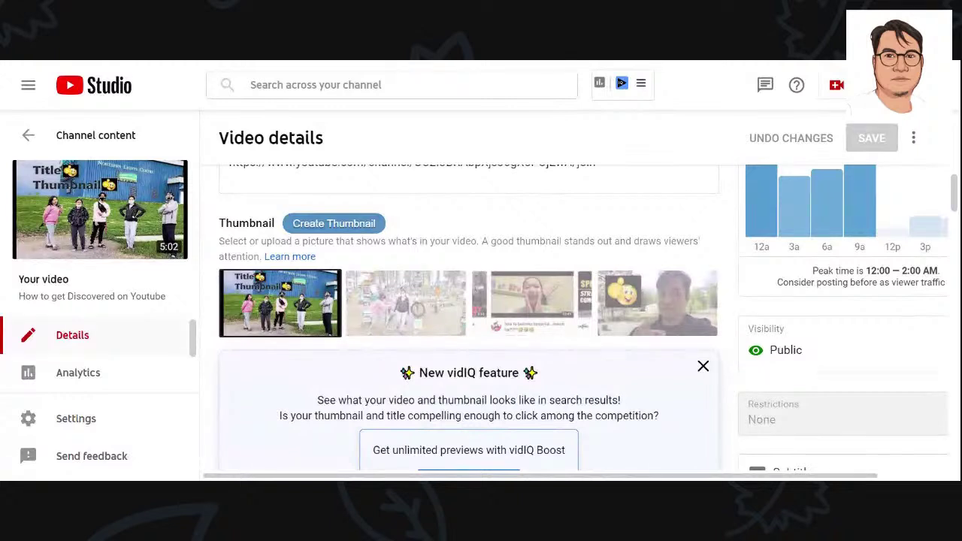
scroll(569, 215, down, 3)
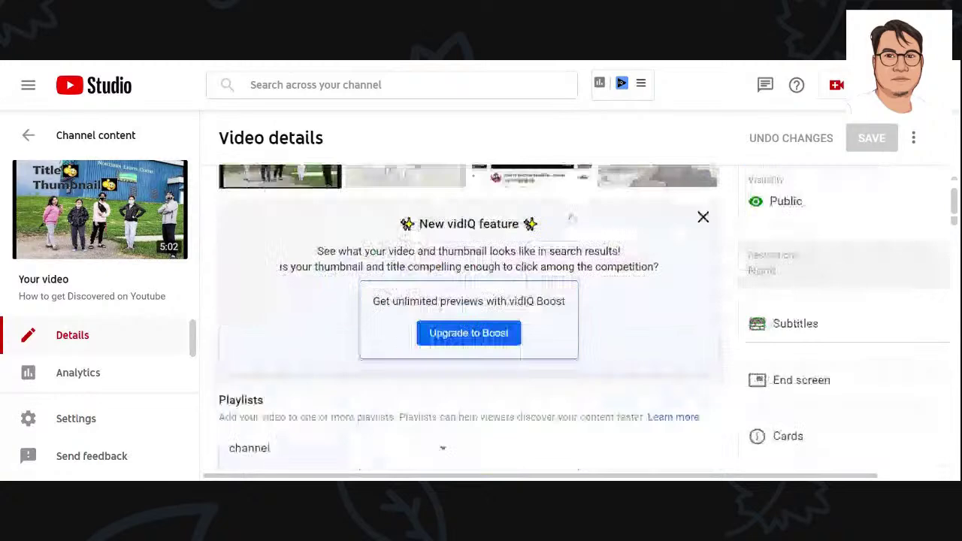
scroll(571, 216, down, 2)
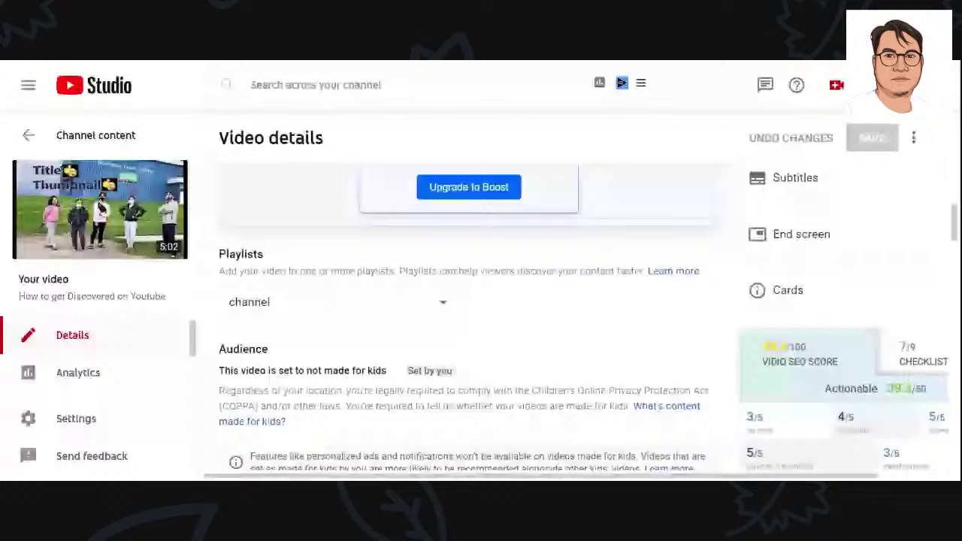
scroll(486, 271, down, 1)
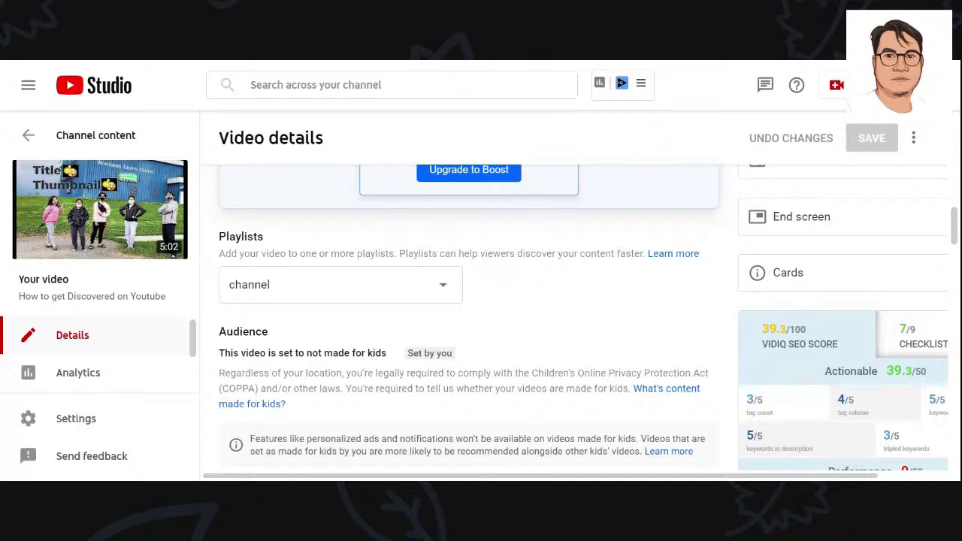
scroll(549, 295, down, 1)
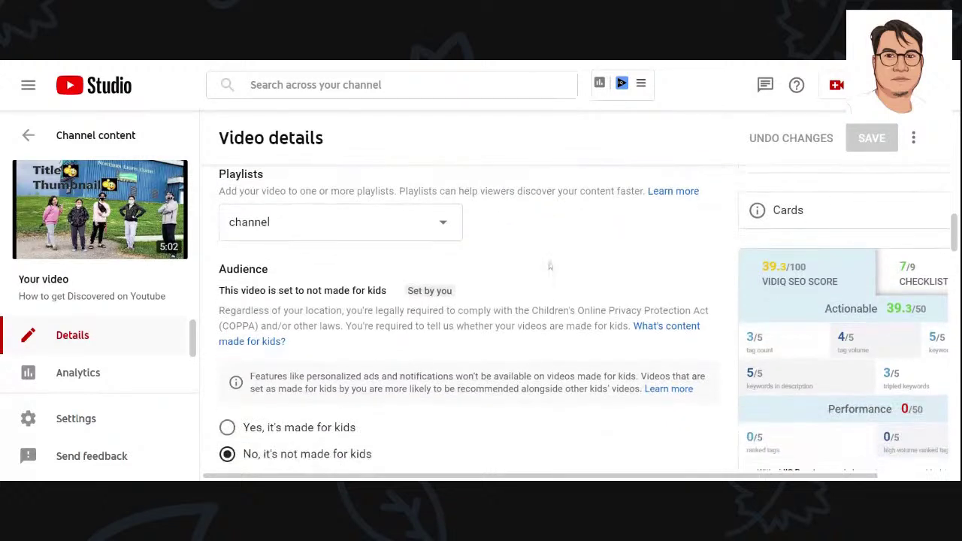
click(443, 223)
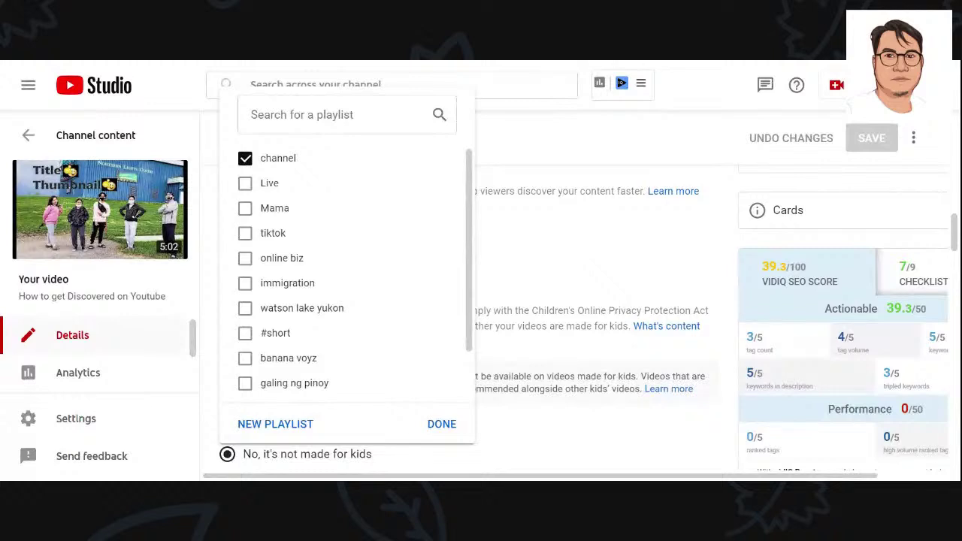
click(442, 425)
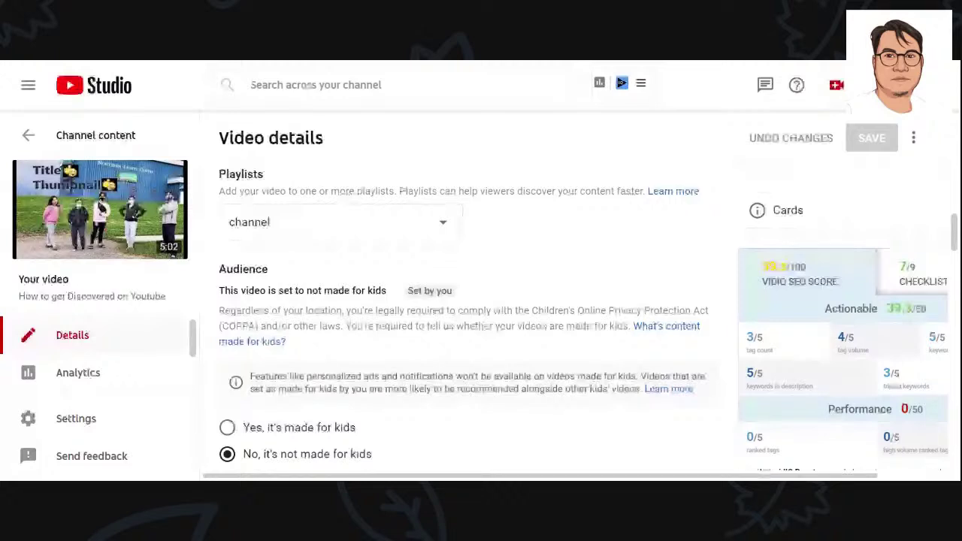
- Review the audience and age restriction settings, then collapse and re-expand the additional video settings
scroll(553, 245, down, 1)
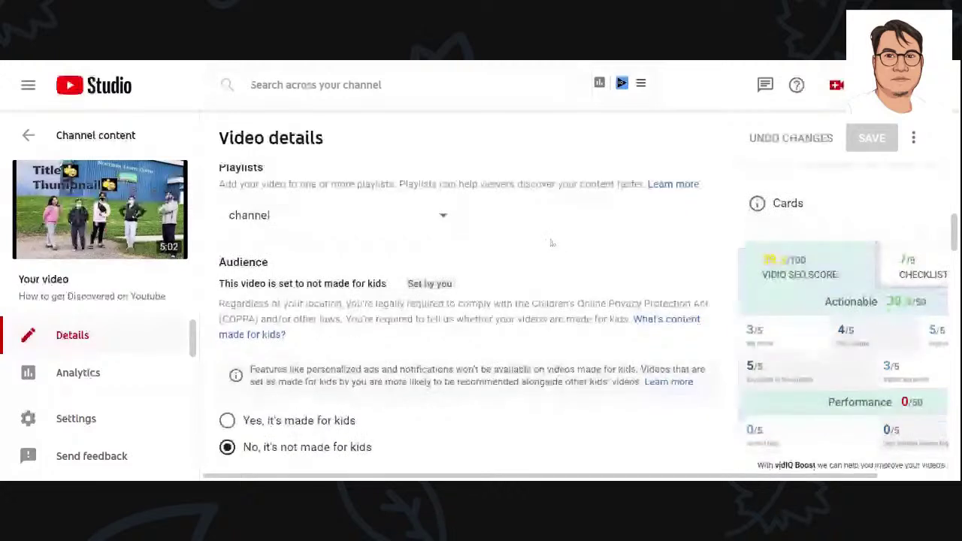
scroll(551, 243, down, 3)
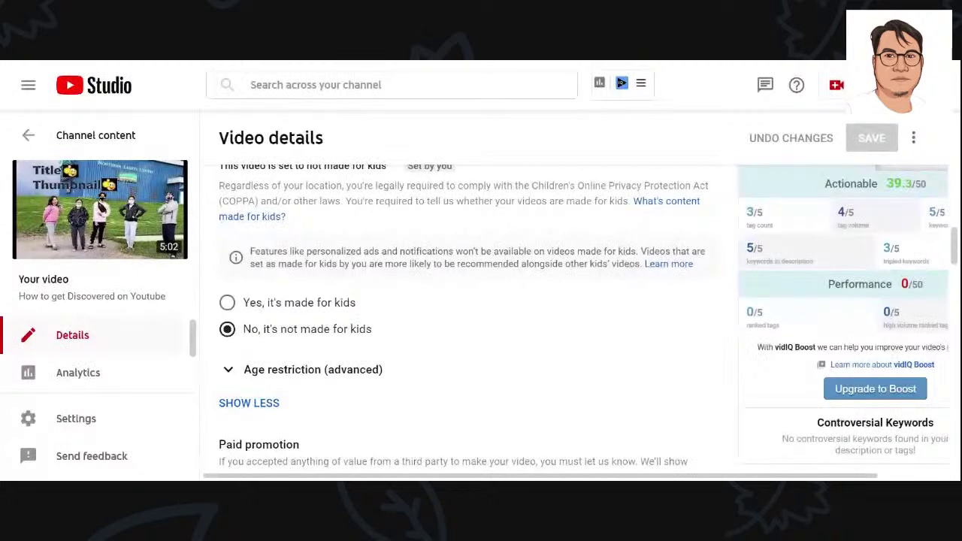
scroll(566, 361, down, 2)
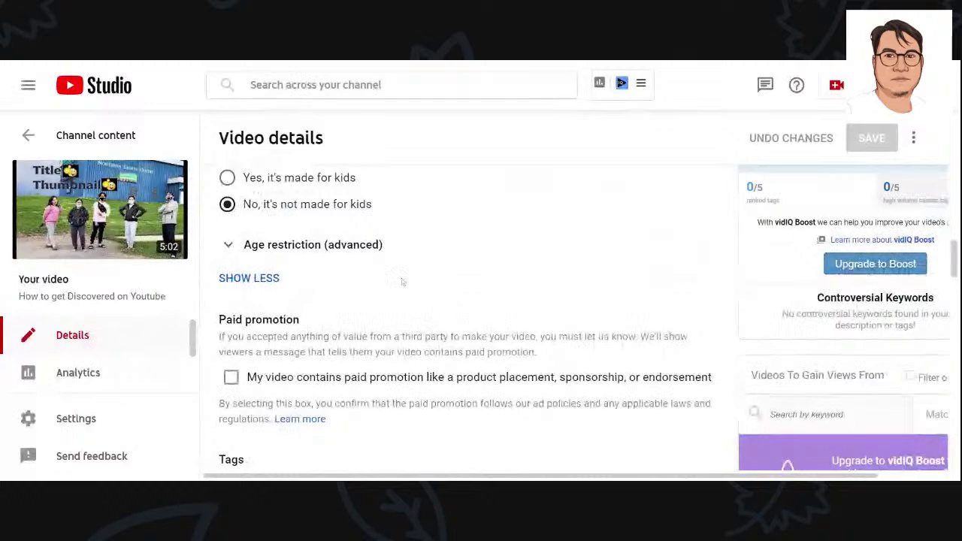
click(250, 280)
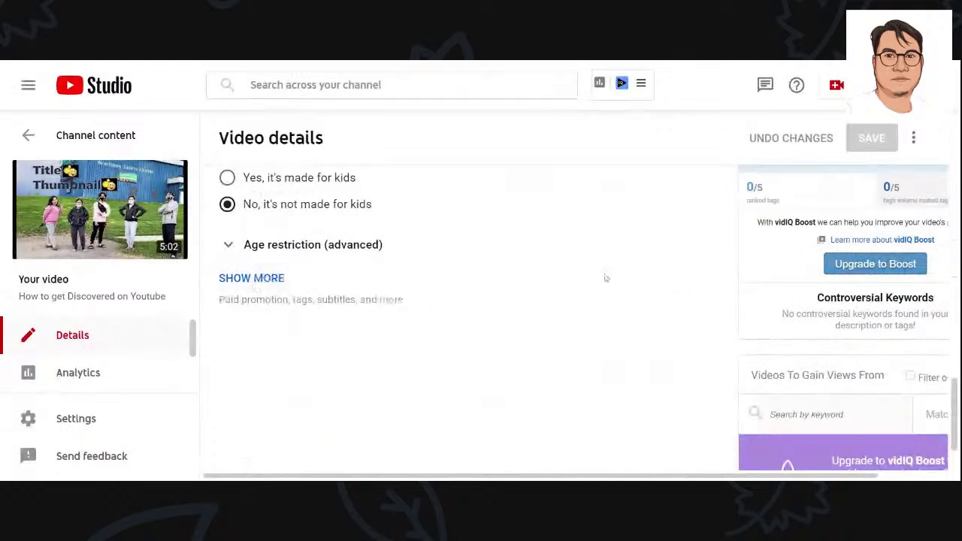
click(248, 279)
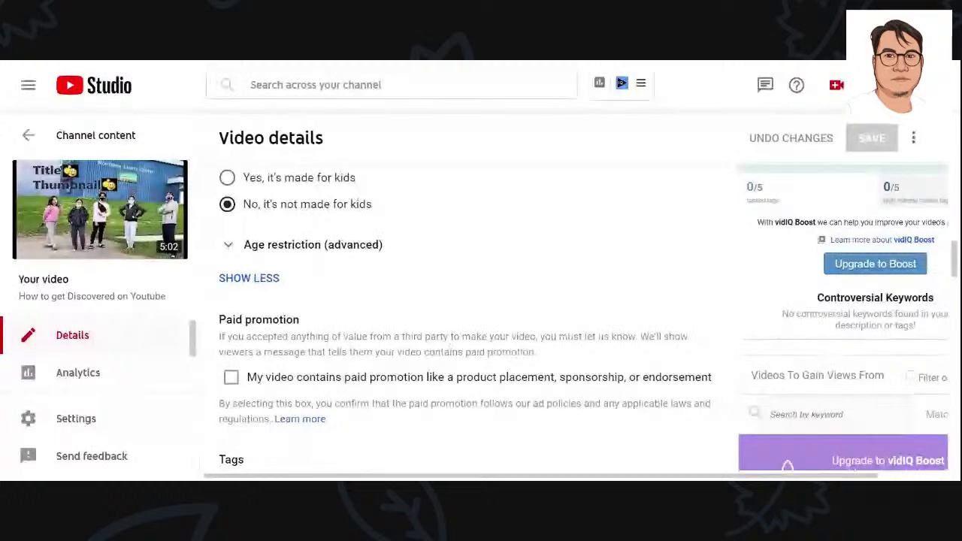
- Examine the paid promotion option and the video's full list of tags
scroll(464, 342, down, 3)
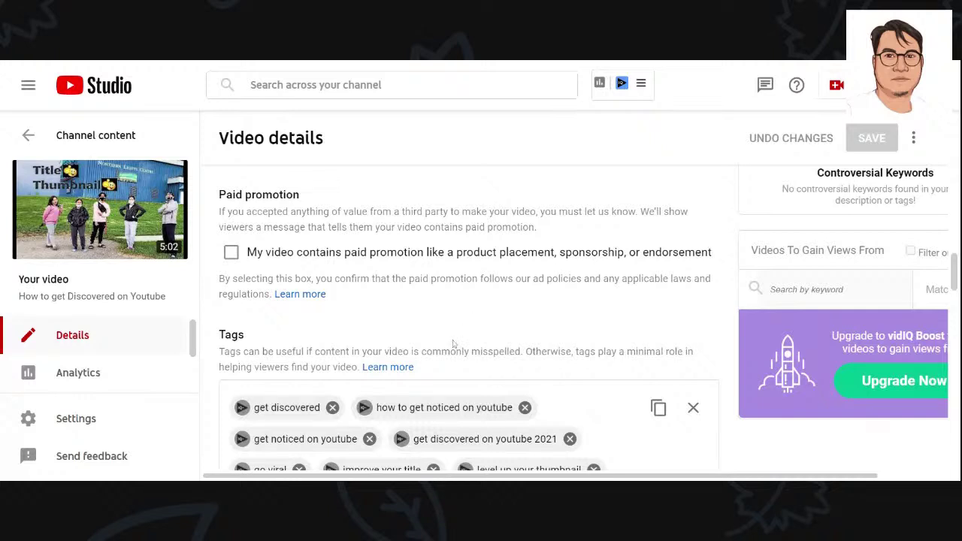
scroll(466, 339, down, 1)
scroll(467, 339, down, 3)
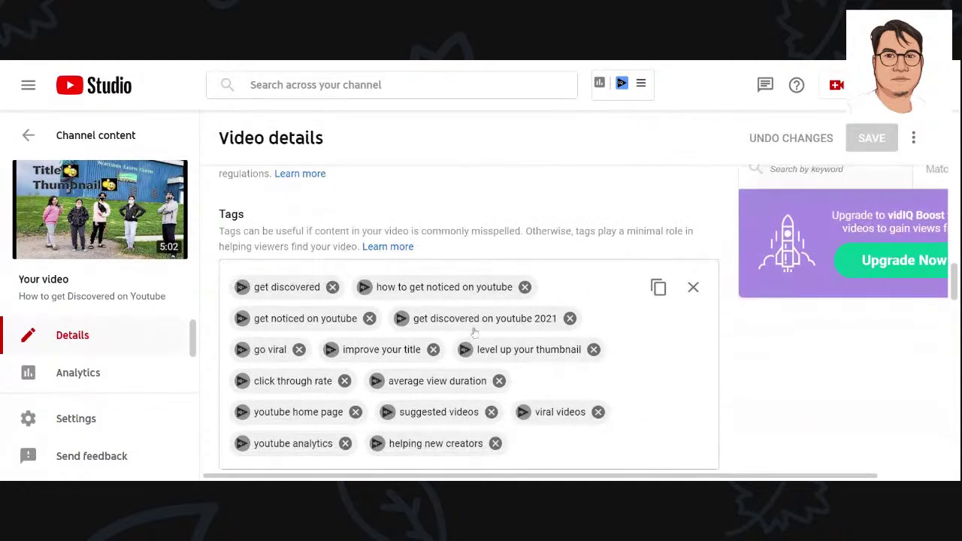
scroll(586, 350, down, 1)
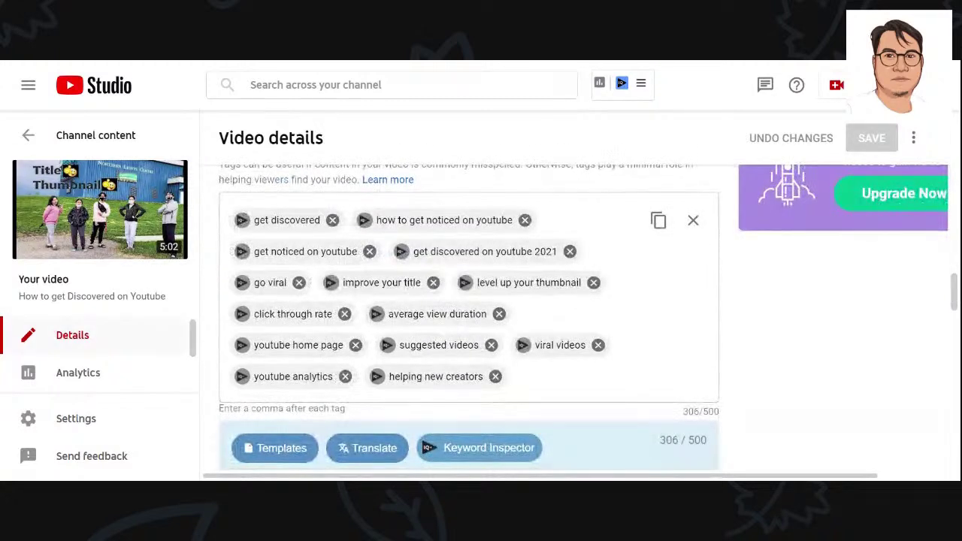
scroll(701, 370, up, 1)
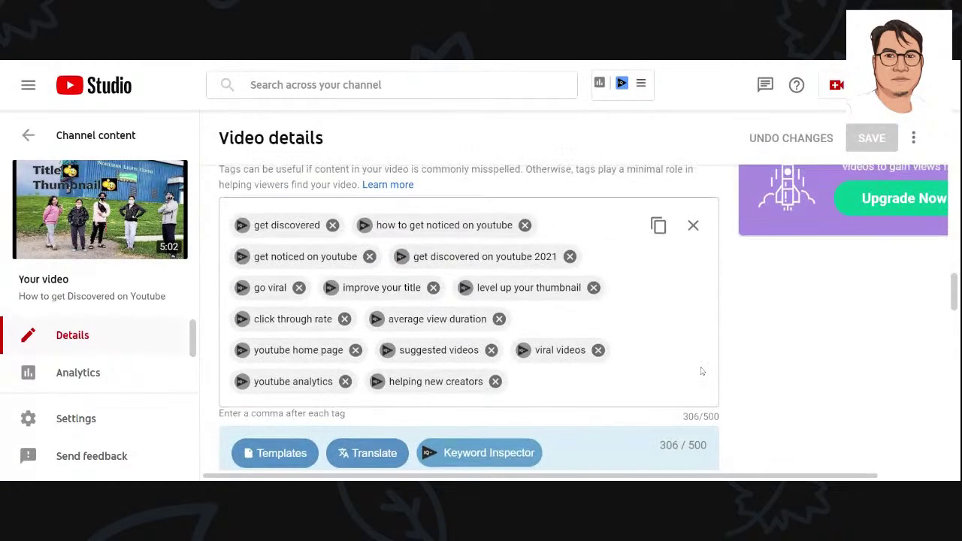
scroll(701, 370, up, 1)
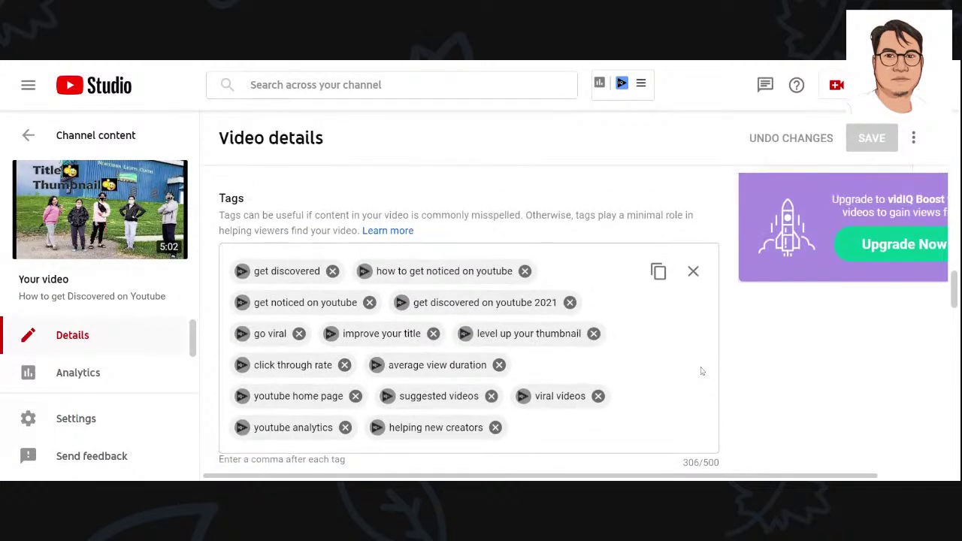
scroll(701, 370, up, 1)
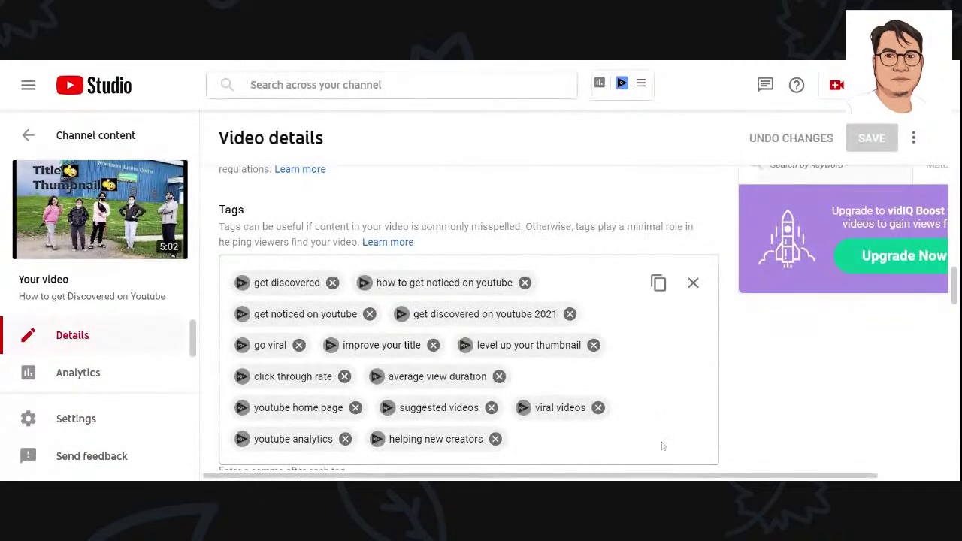
scroll(662, 446, up, 2)
scroll(639, 421, down, 1)
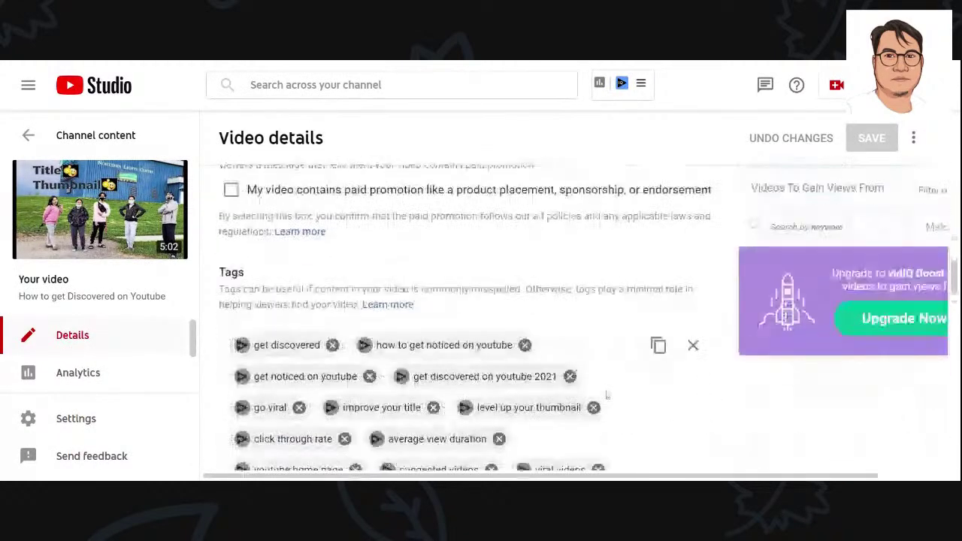
scroll(613, 398, down, 1)
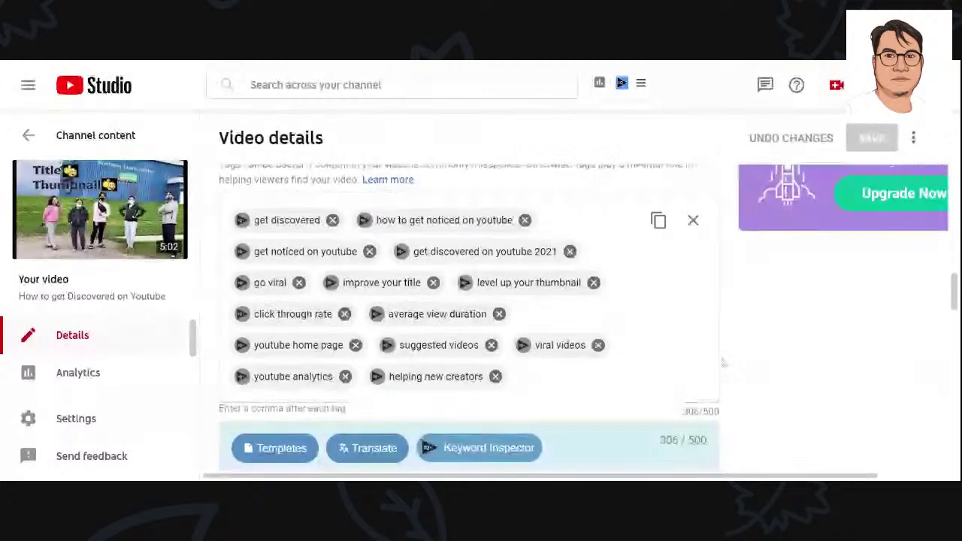
scroll(800, 362, down, 1)
scroll(800, 362, down, 1)
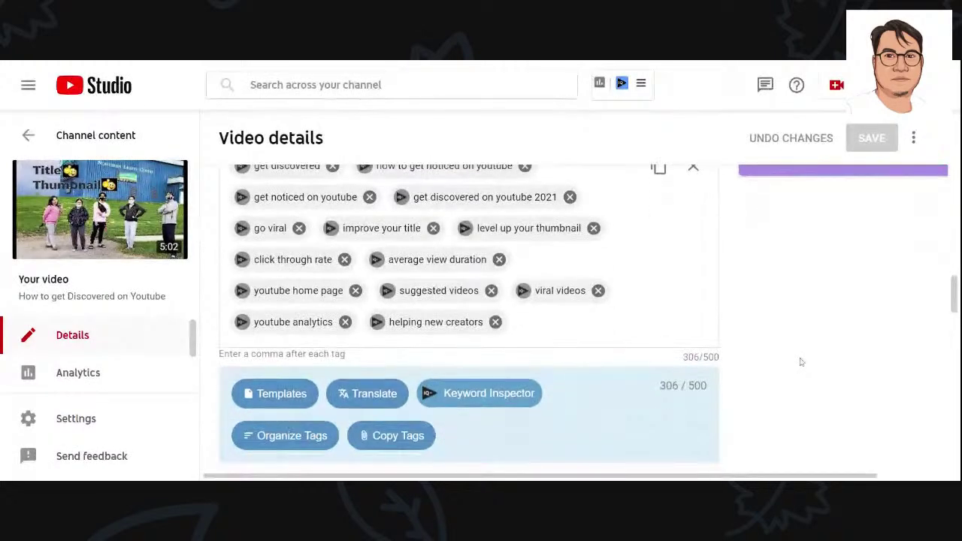
- Examine the recommended tags and the language, caption certification, recording date, location, license and distribution settings
scroll(800, 362, down, 3)
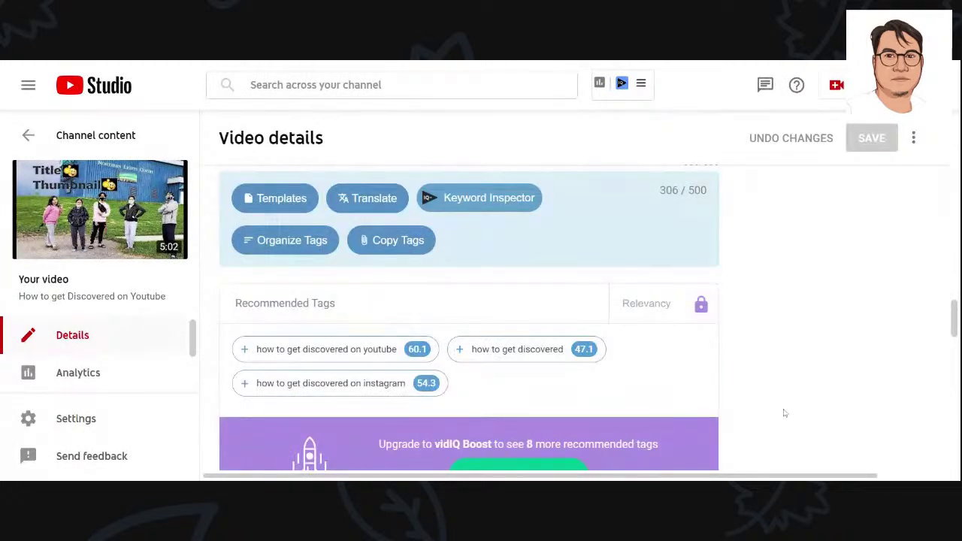
scroll(786, 416, down, 2)
scroll(786, 415, down, 4)
scroll(783, 414, up, 1)
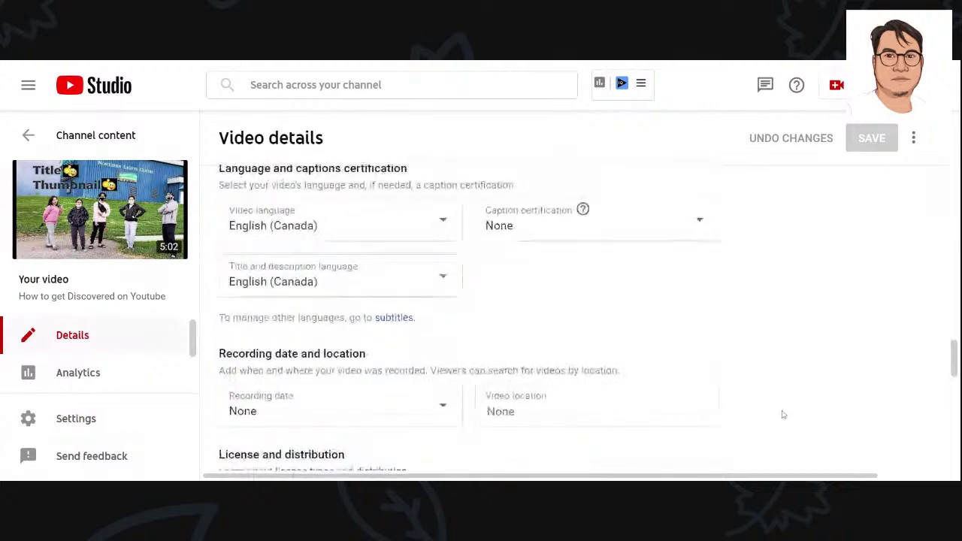
scroll(782, 414, up, 1)
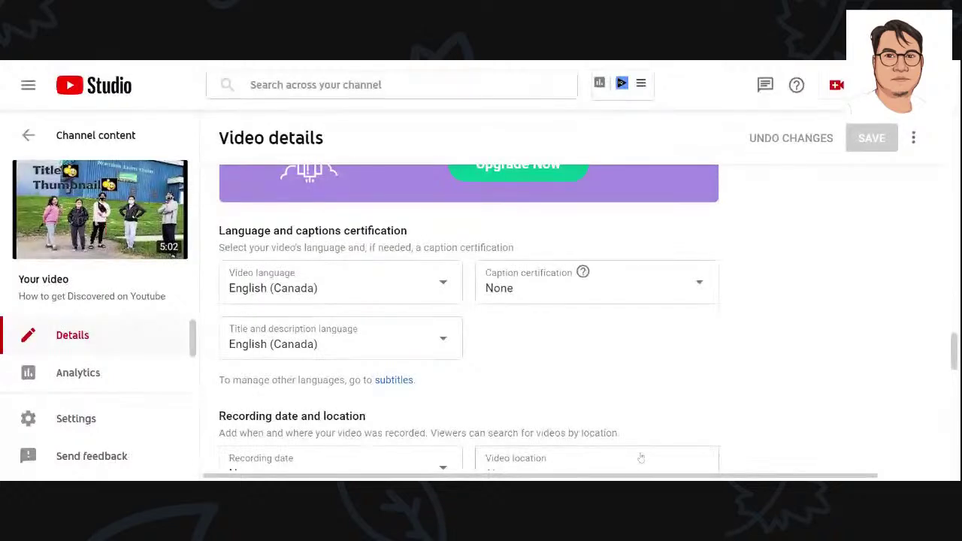
scroll(646, 446, down, 2)
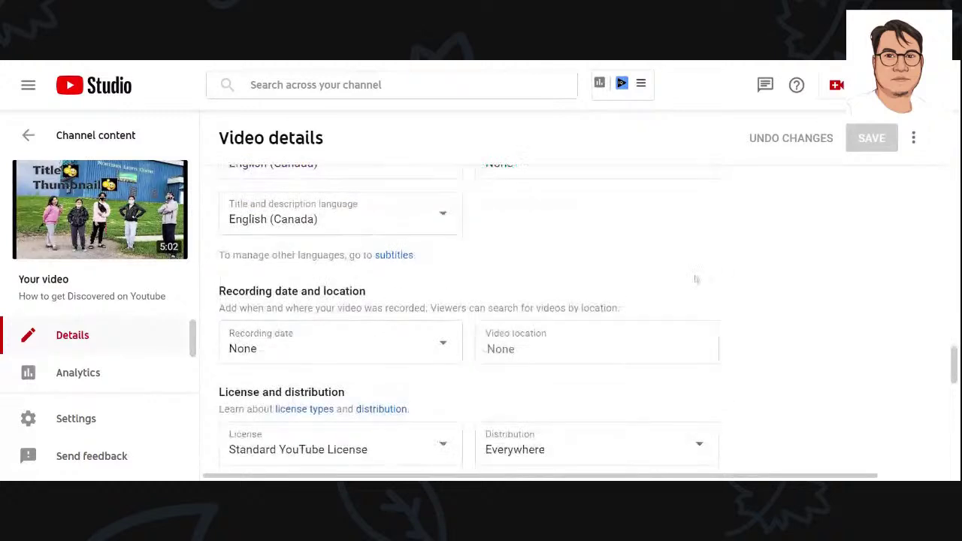
scroll(695, 279, up, 1)
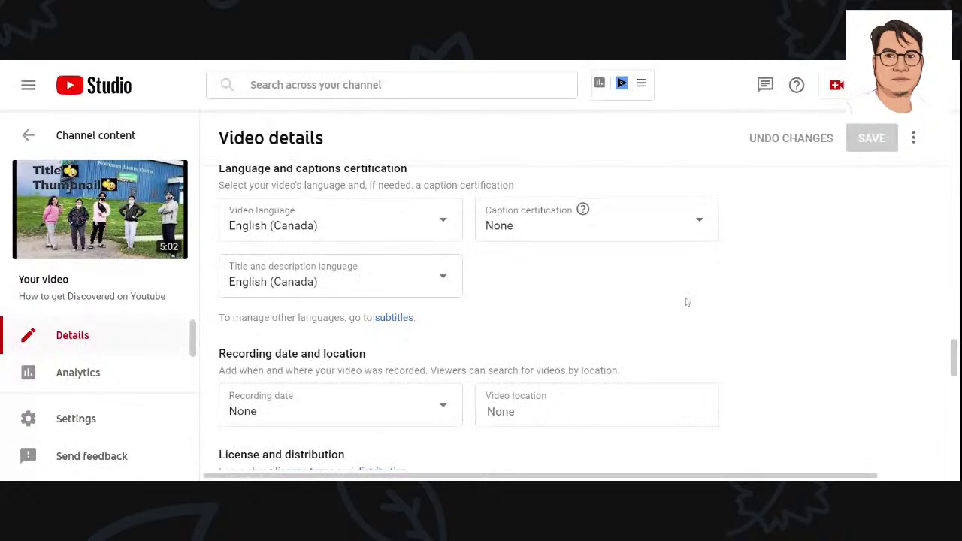
- Review the recording date and location settings and the available license types, keeping the Standard YouTube License
scroll(686, 303, down, 1)
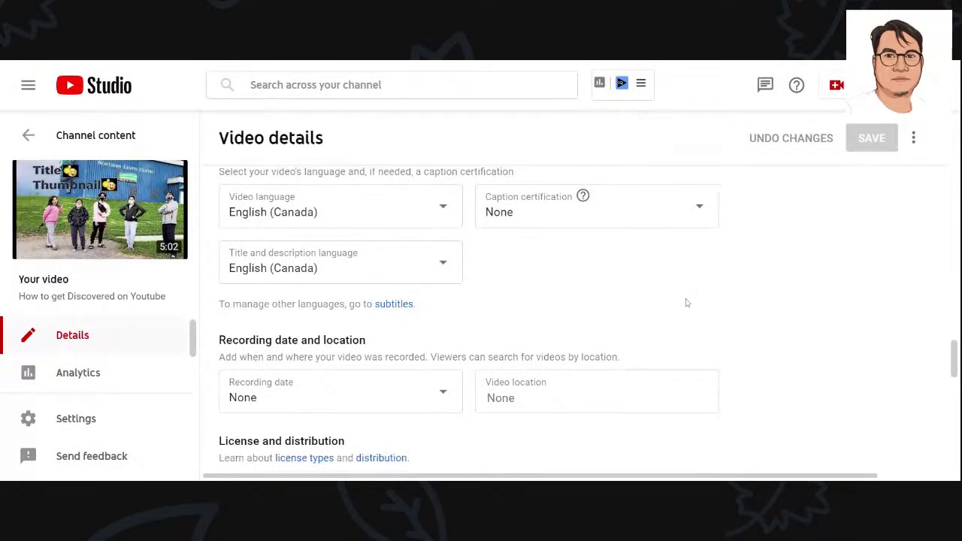
scroll(686, 303, down, 1)
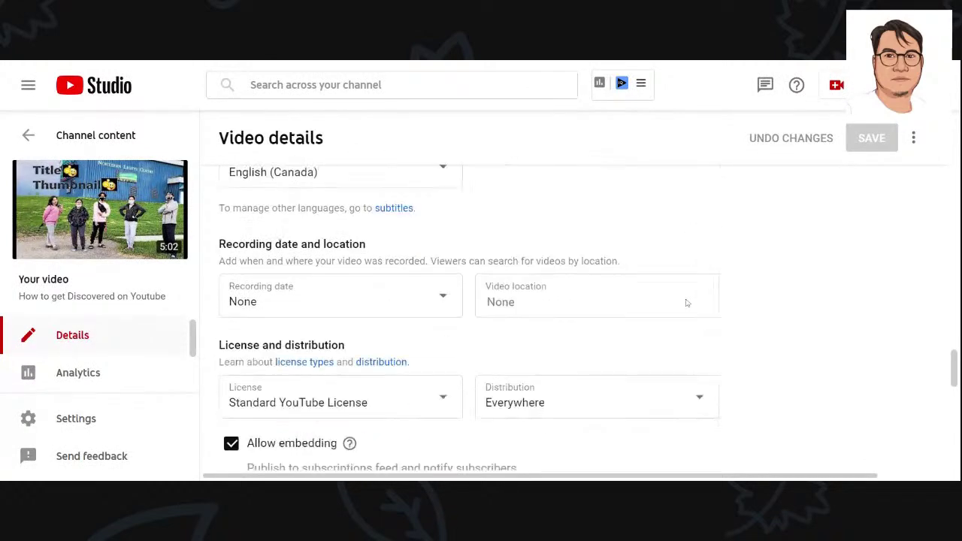
scroll(686, 303, down, 1)
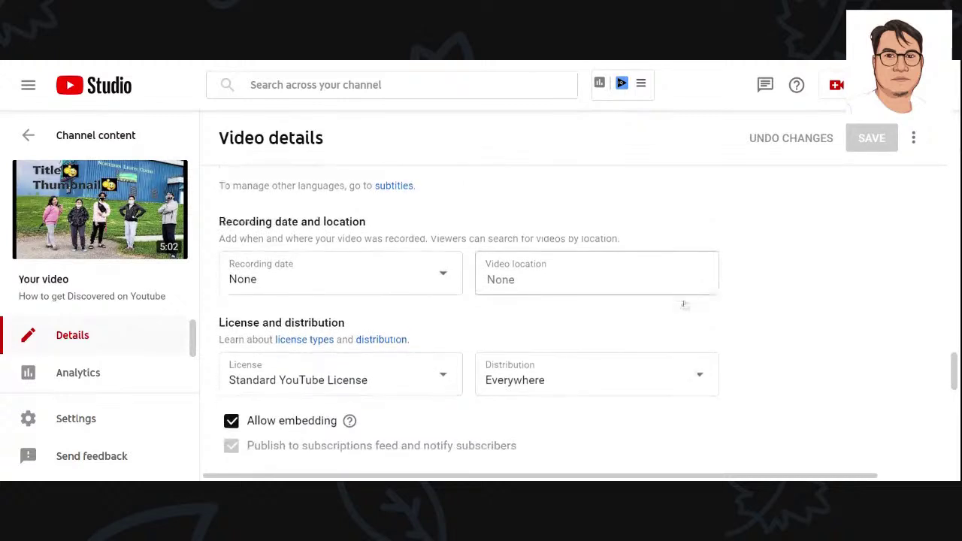
scroll(686, 305, down, 2)
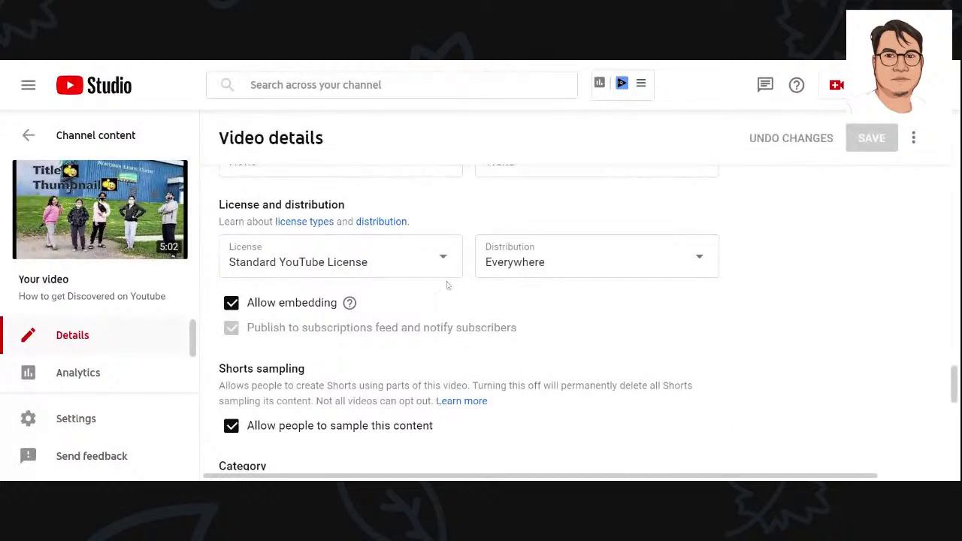
click(445, 255)
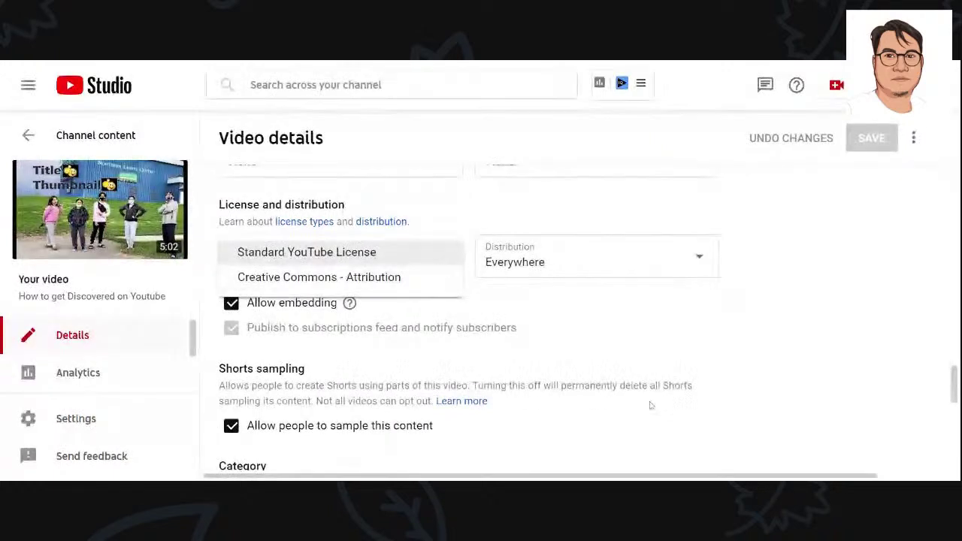
click(759, 365)
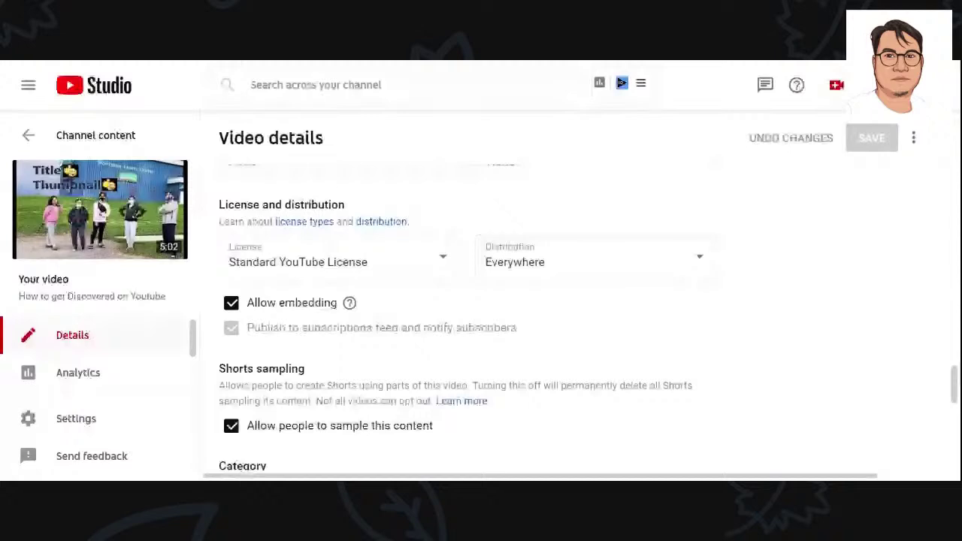
- Examine the distribution, embedding, subscriber notification and Shorts sampling settings, including the embedding help
scroll(758, 379, down, 1)
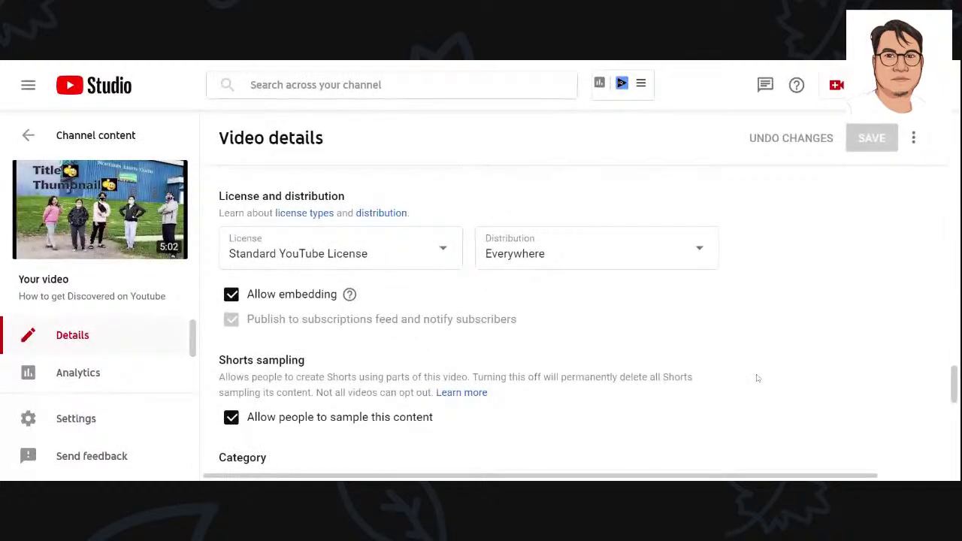
scroll(758, 378, down, 1)
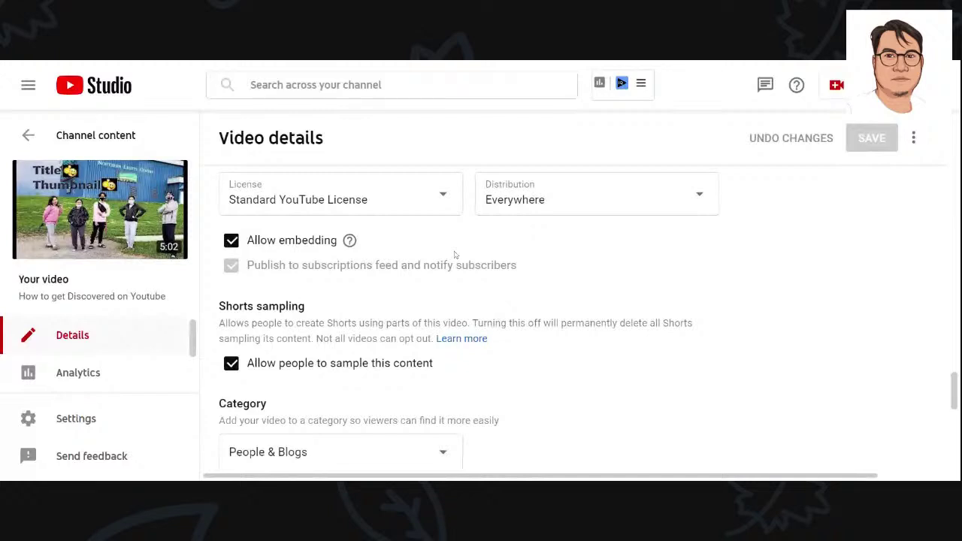
mouse_move(349, 241)
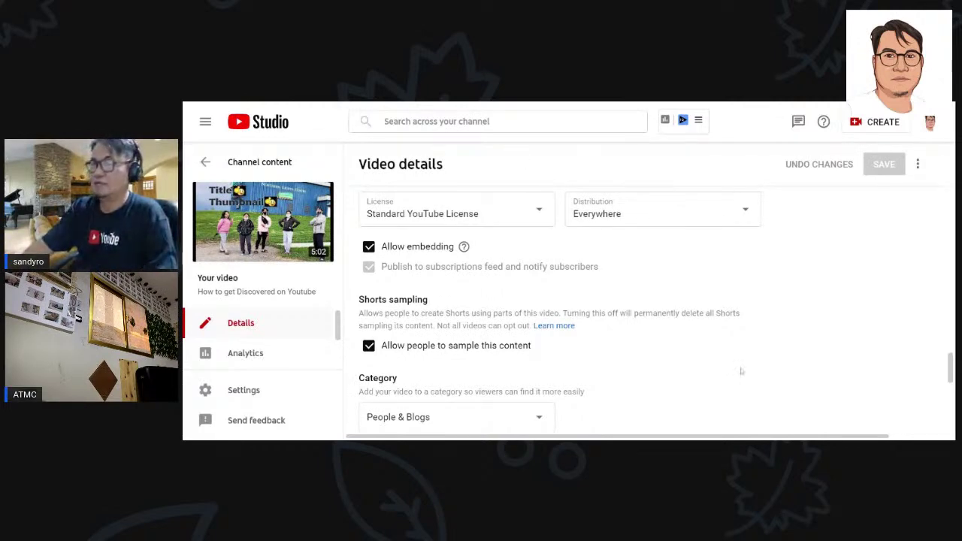
scroll(741, 371, down, 1)
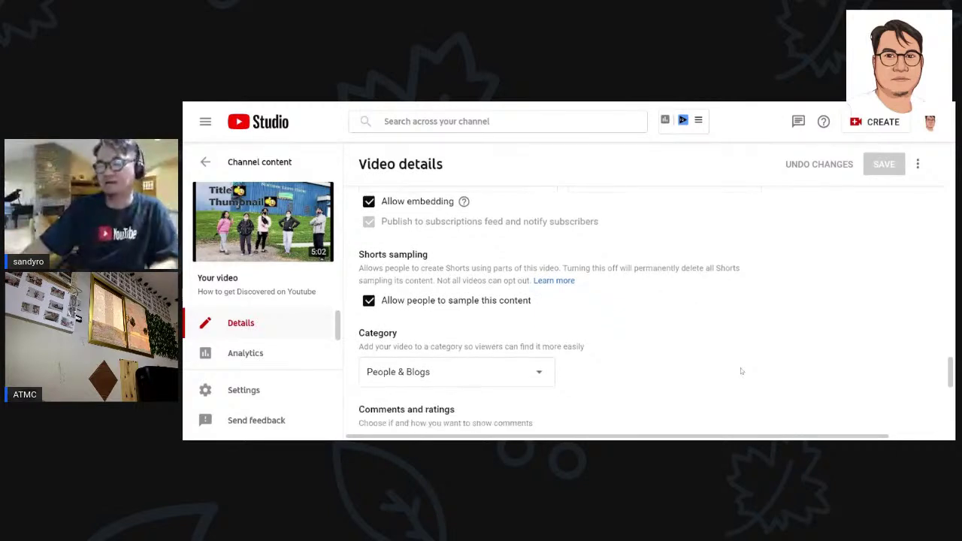
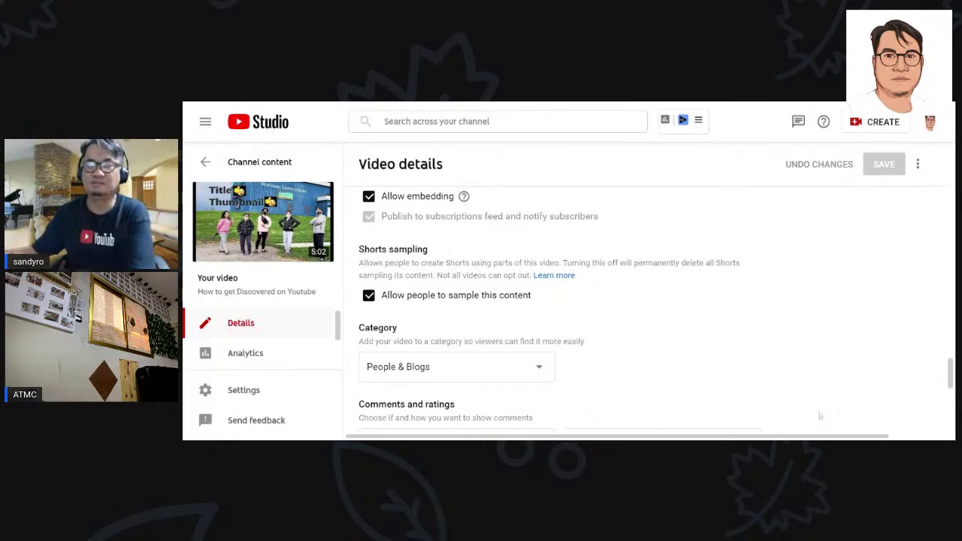
- Browse the video categories while keeping People & Blogs, and review the comments, ratings and live chat settings
scroll(765, 343, down, 1)
scroll(765, 343, down, 3)
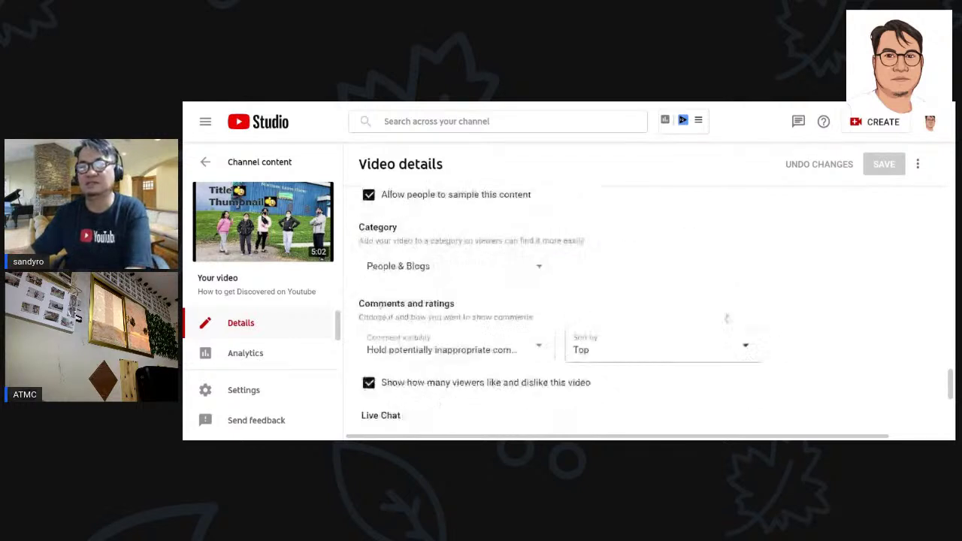
click(545, 276)
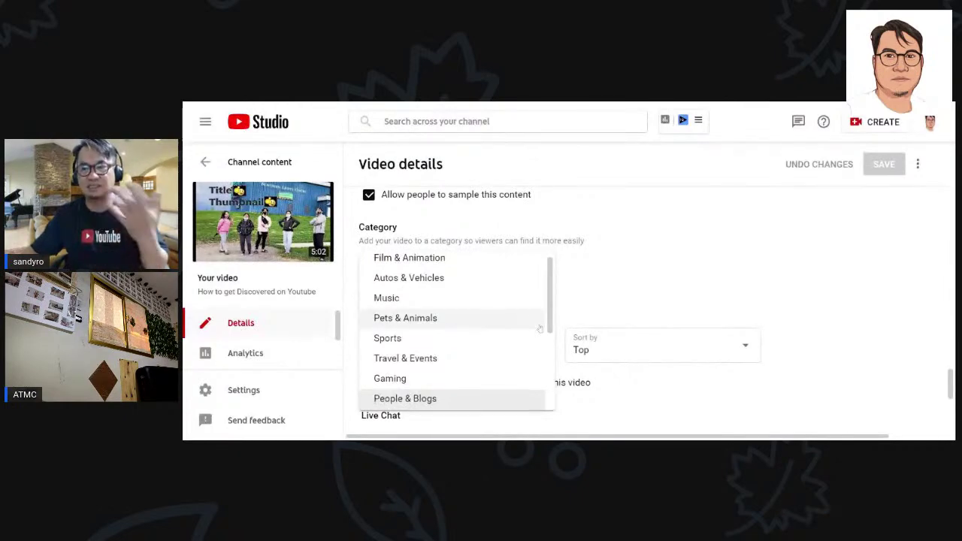
scroll(540, 329, down, 2)
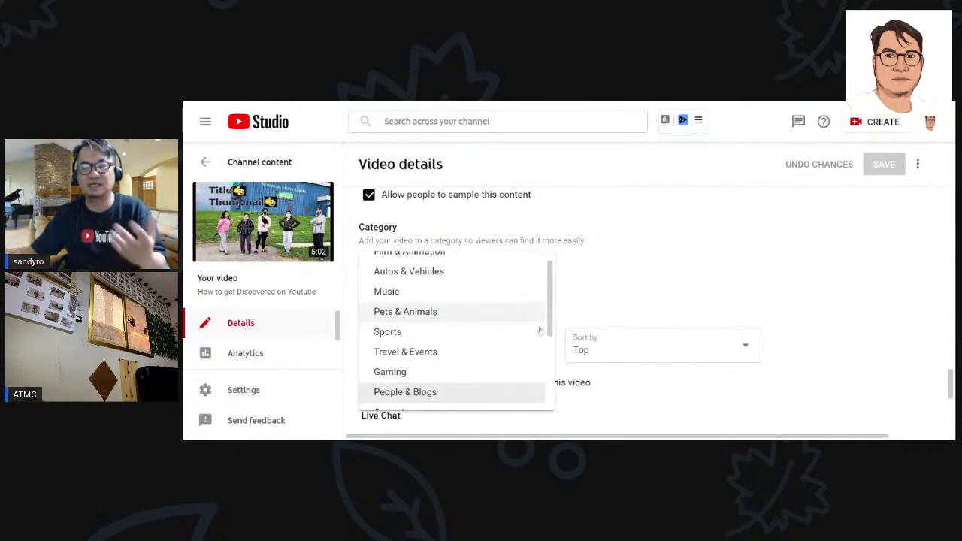
click(684, 283)
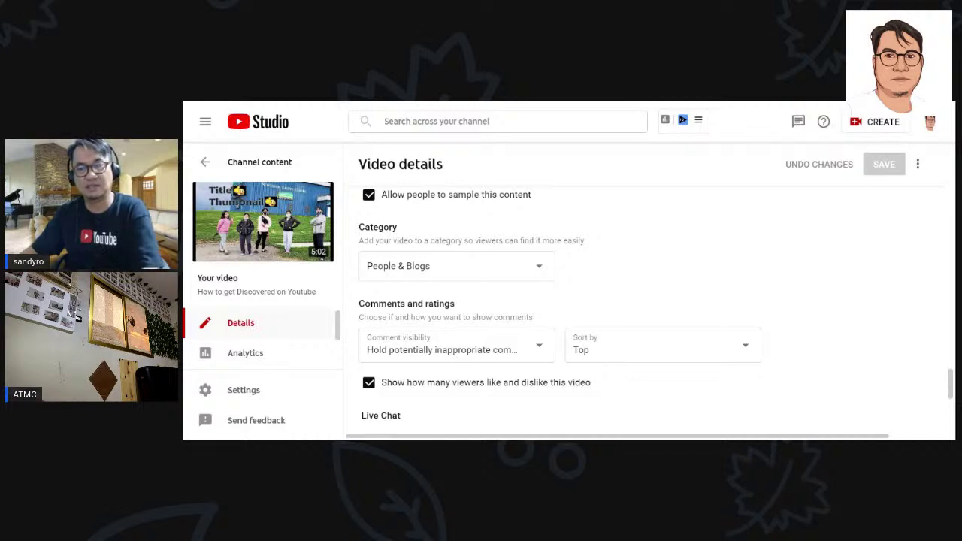
scroll(689, 284, down, 3)
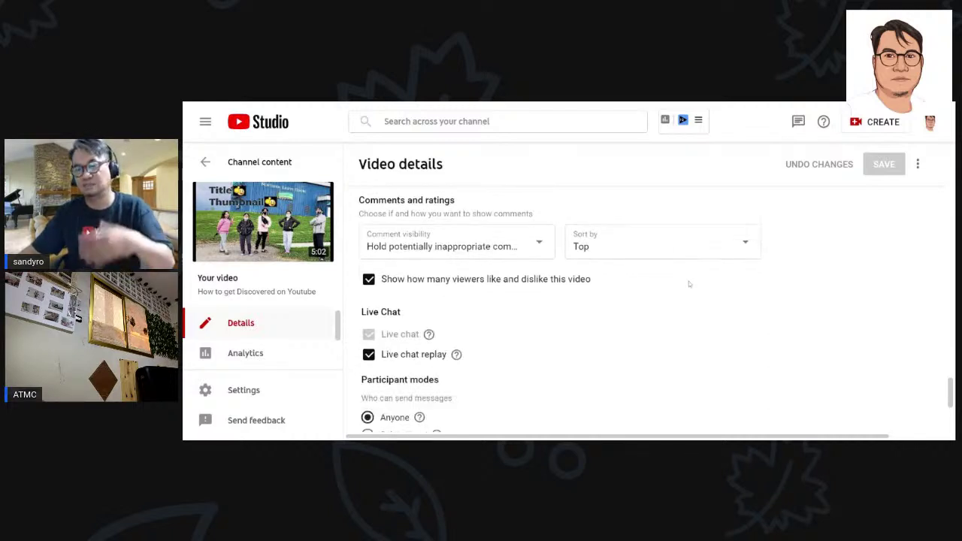
scroll(689, 283, down, 1)
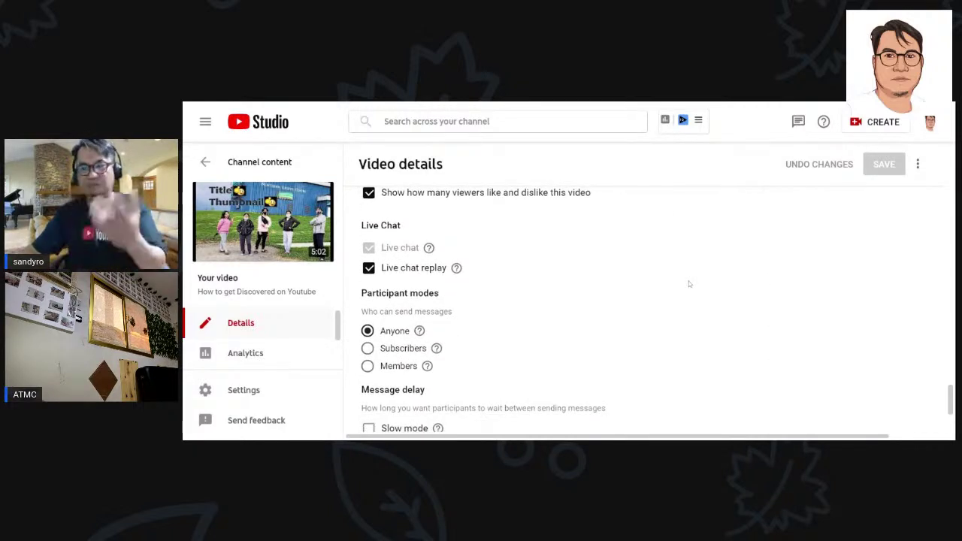
- Revisit the video's title, description and thumbnail settings, and open its subtitles
scroll(681, 308, up, 7)
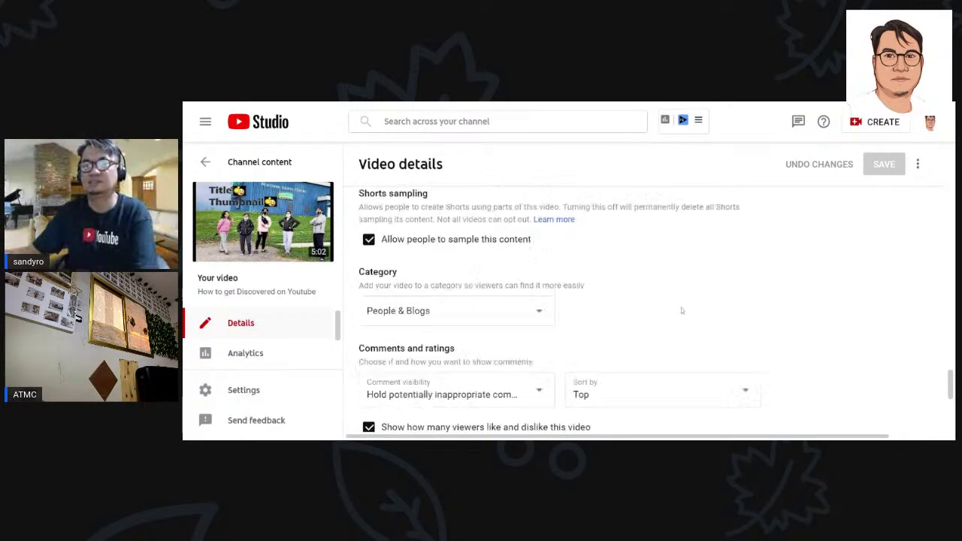
scroll(681, 308, up, 3)
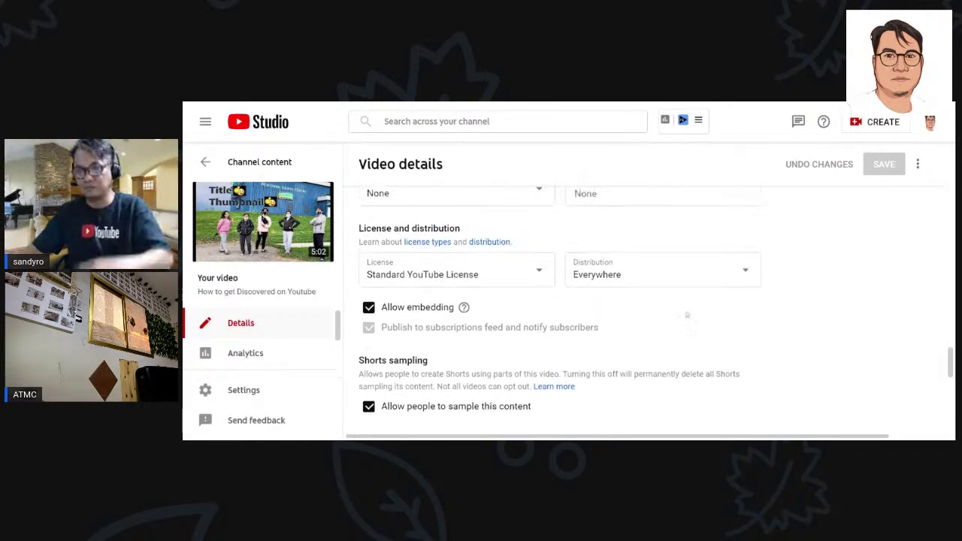
scroll(686, 315, up, 6)
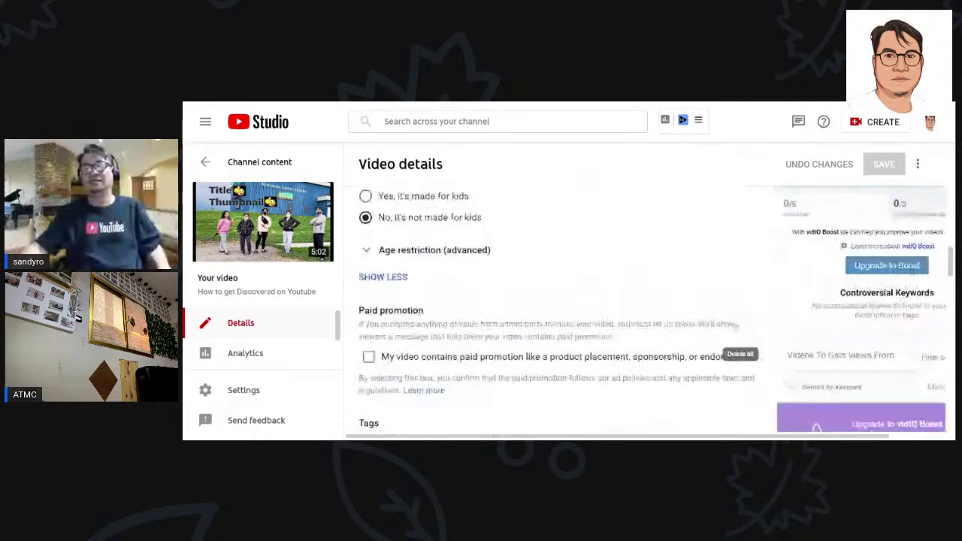
scroll(687, 315, up, 5)
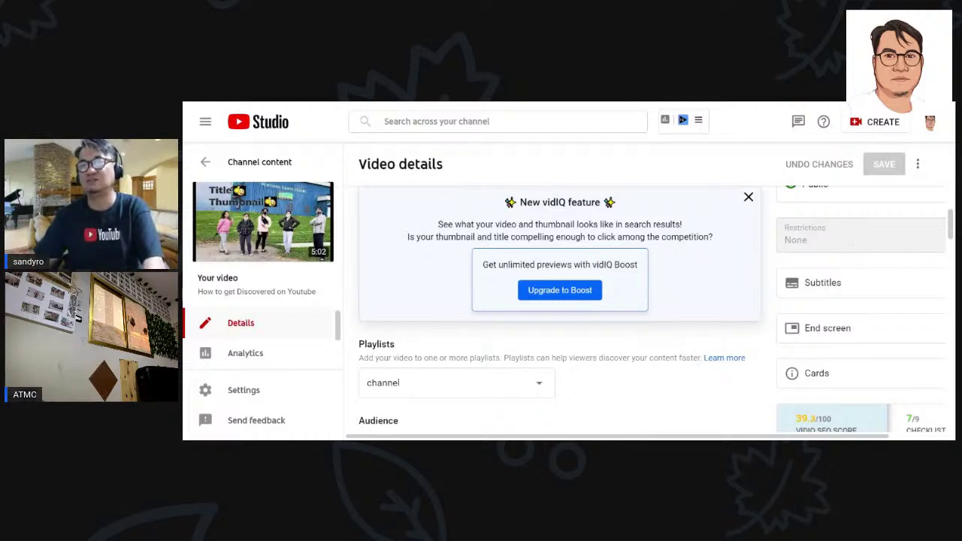
scroll(718, 369, up, 5)
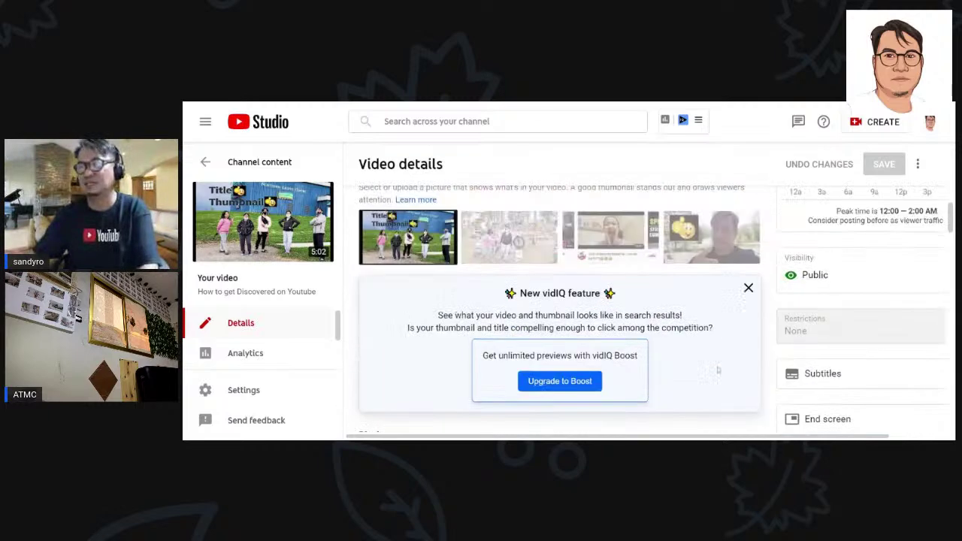
scroll(717, 369, up, 5)
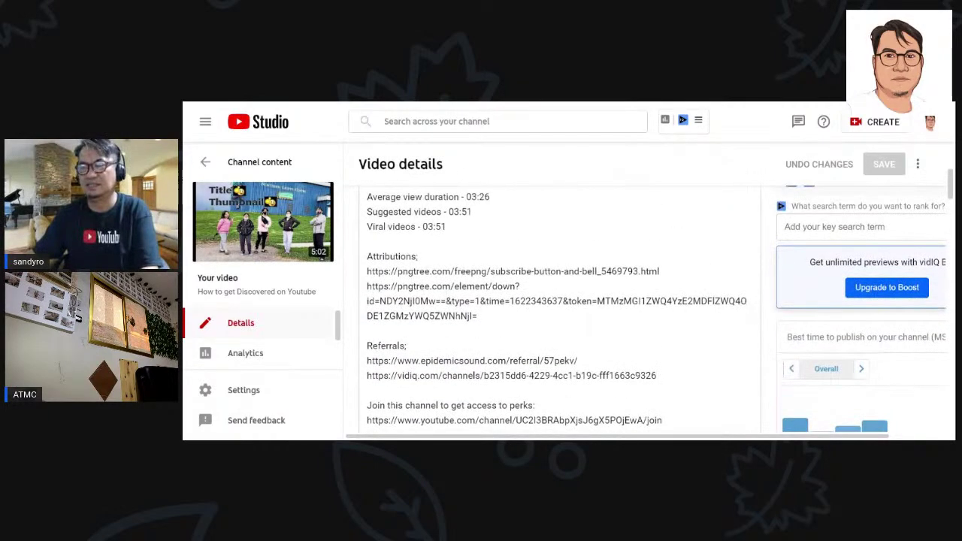
scroll(718, 369, up, 2)
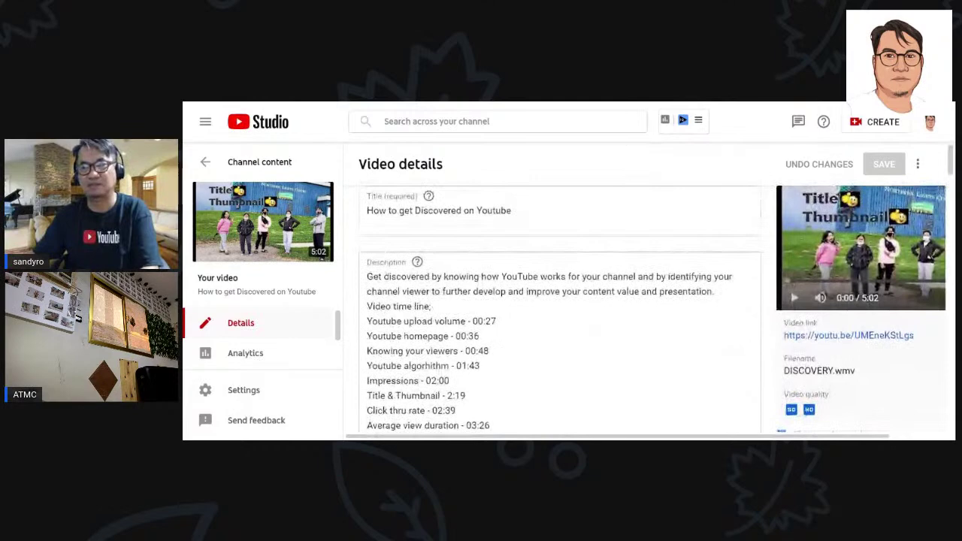
scroll(718, 360, down, 10)
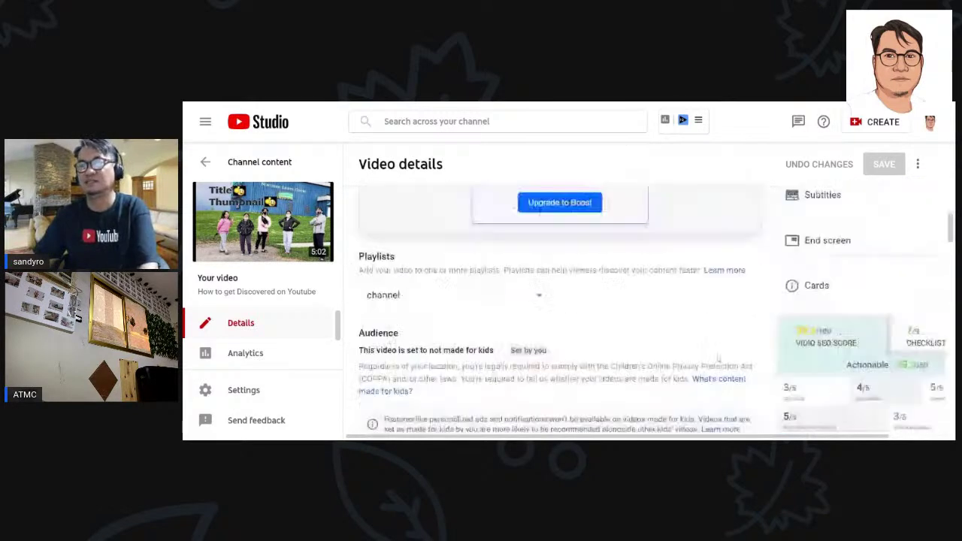
scroll(718, 358, up, 1)
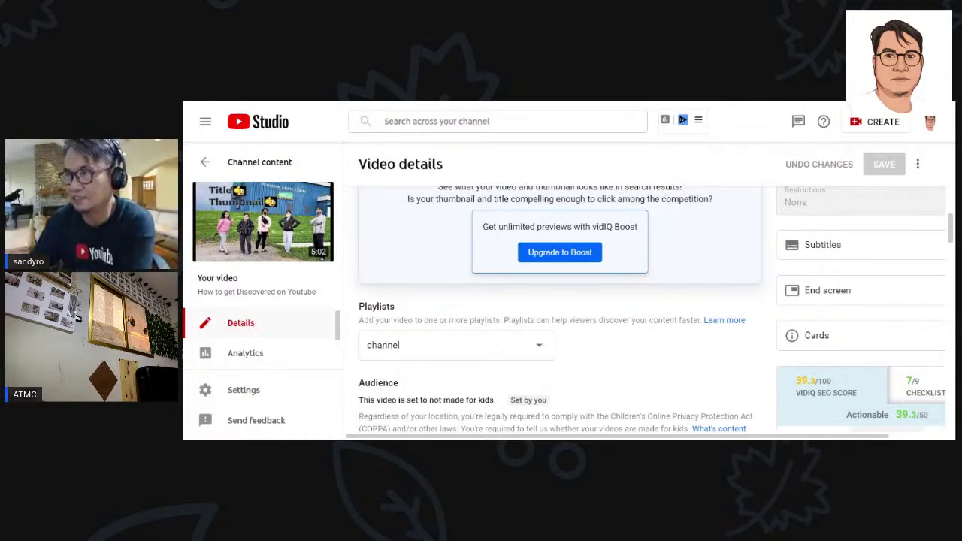
click(839, 251)
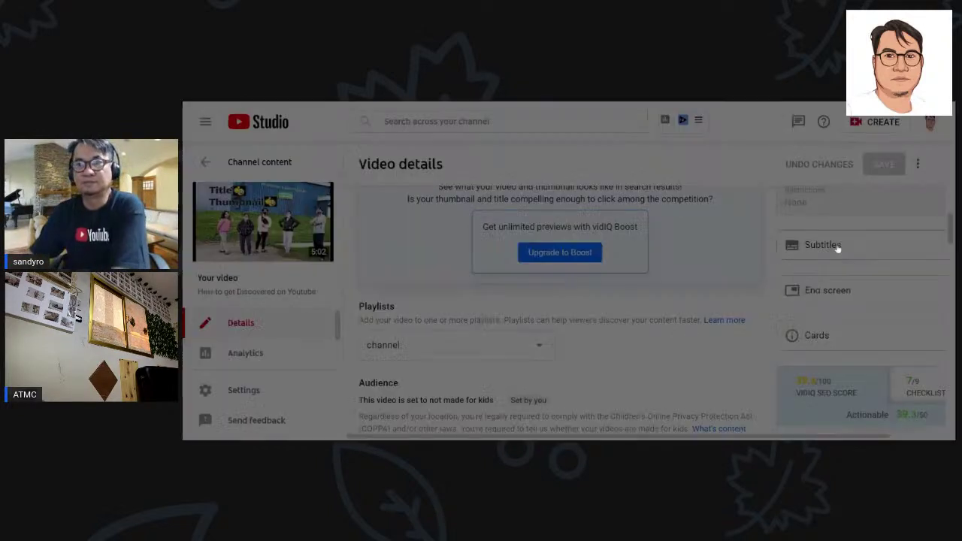